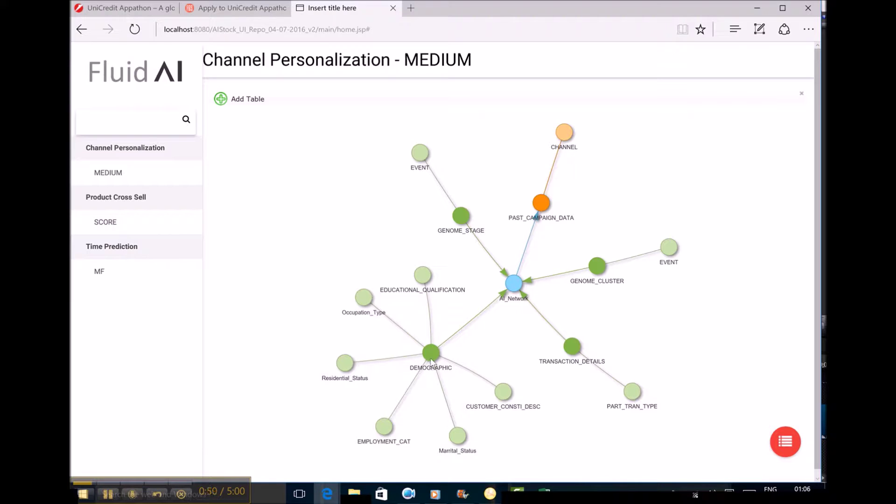
Step: Select the DEMOGRAPHIC table node in the MEDIUM network graph
left_click(432, 360)
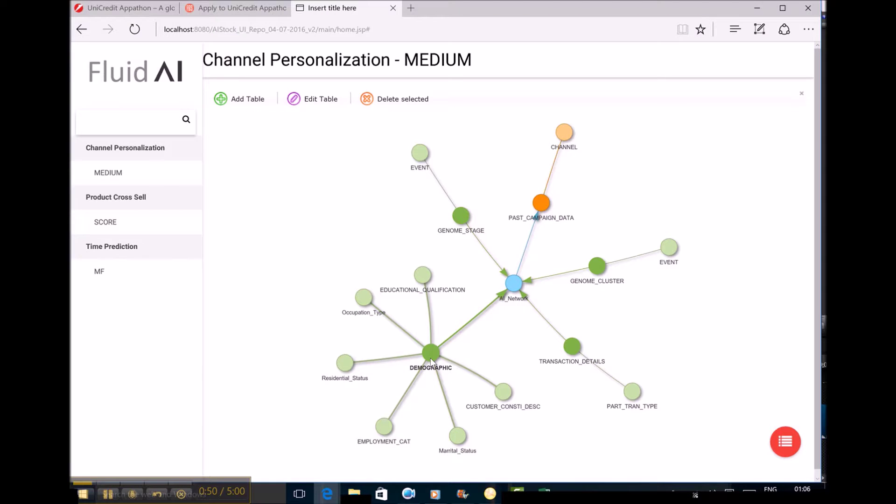
double_click(430, 357)
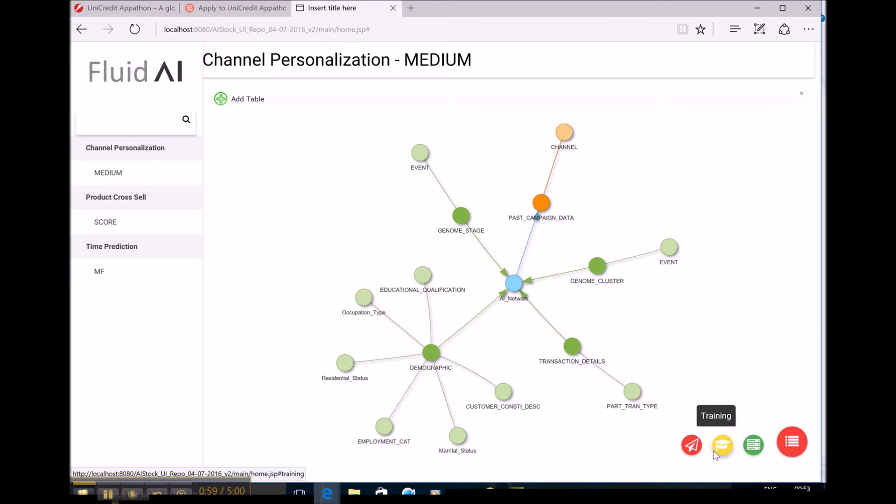
left_click(714, 451)
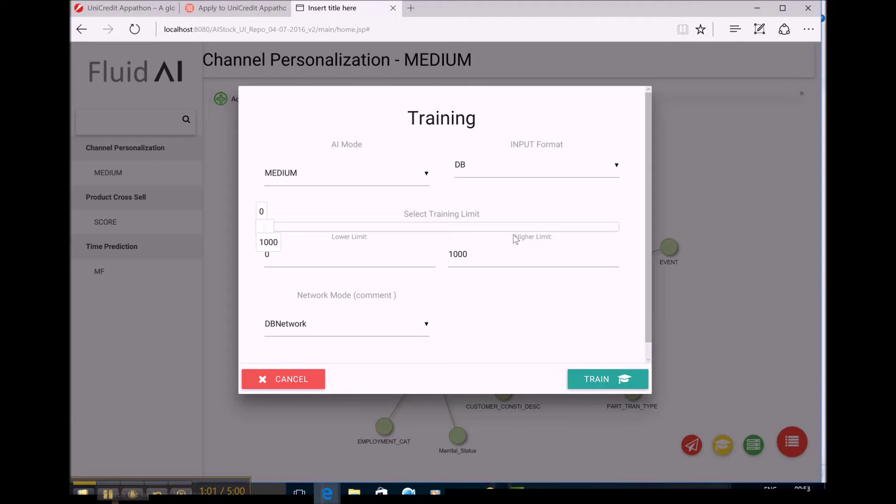
Step: Start training the MEDIUM network on records 0 to 1000
left_click(589, 371)
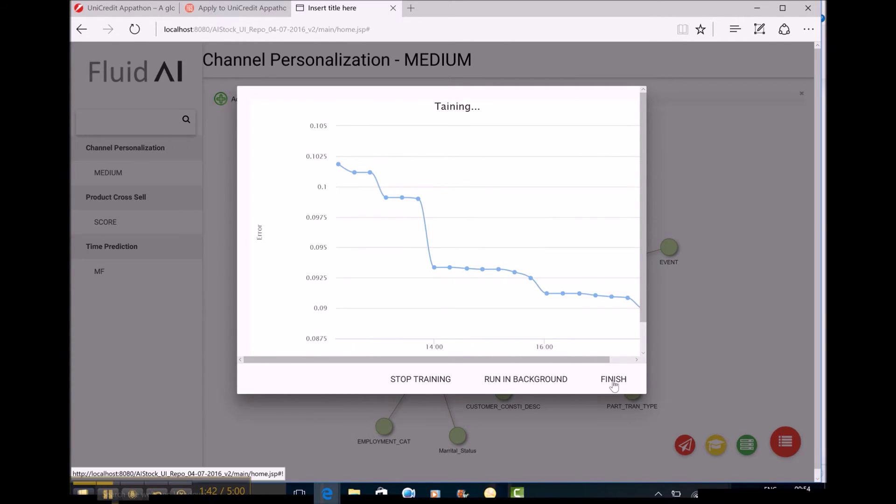
Step: Finish training and run the MEDIUM prediction on records 0 to 100
left_click(613, 380)
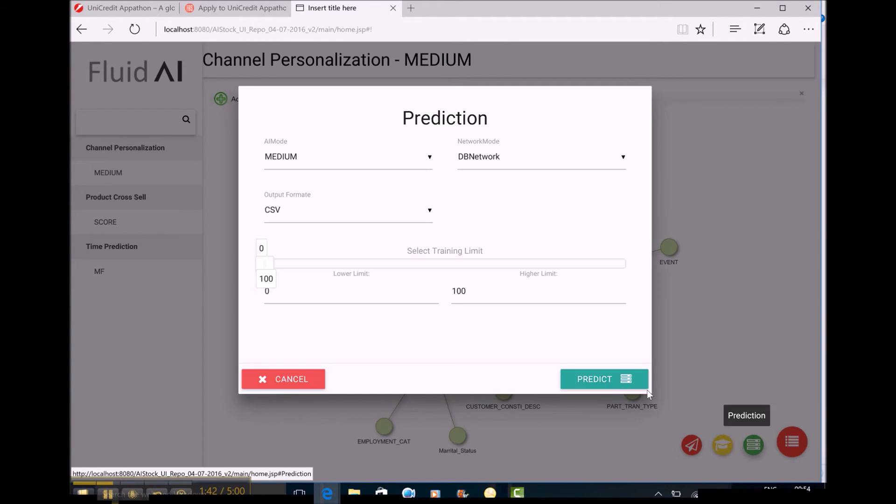
left_click(587, 379)
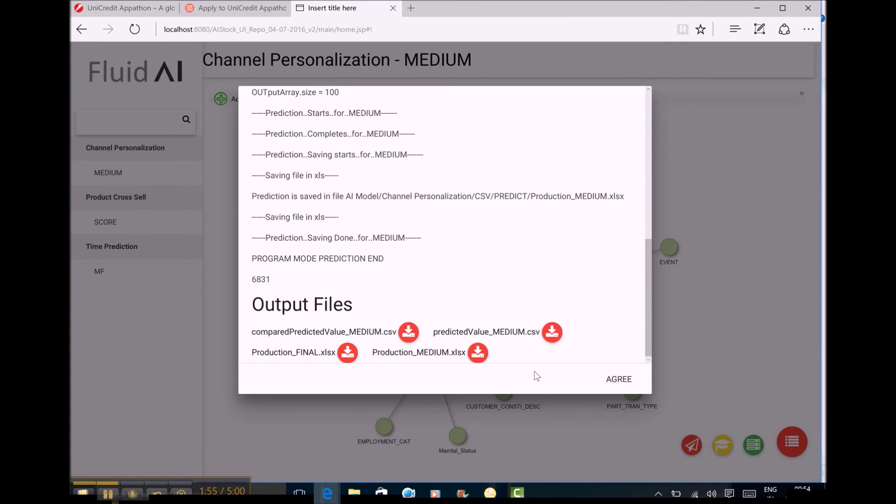
Step: Download Production_FINAL.xlsx to review its 3% error rate and 97% accuracy in Excel
left_click(345, 352)
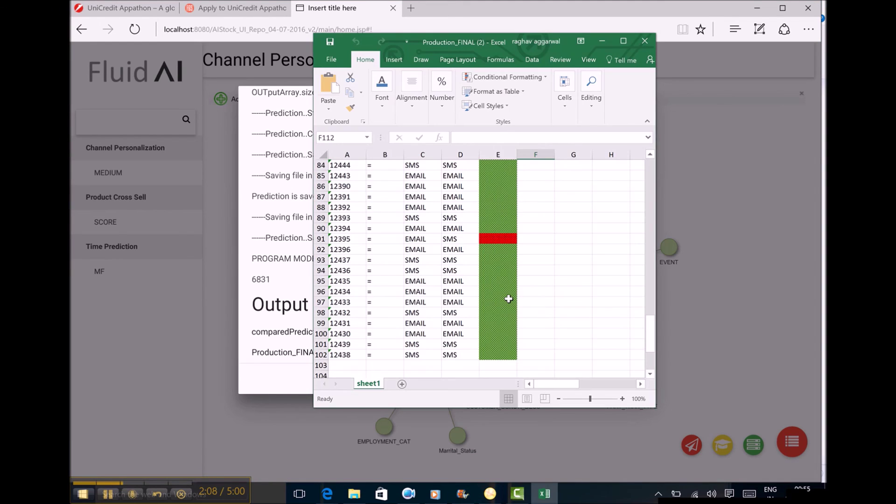
scroll(508, 299, "up", 7)
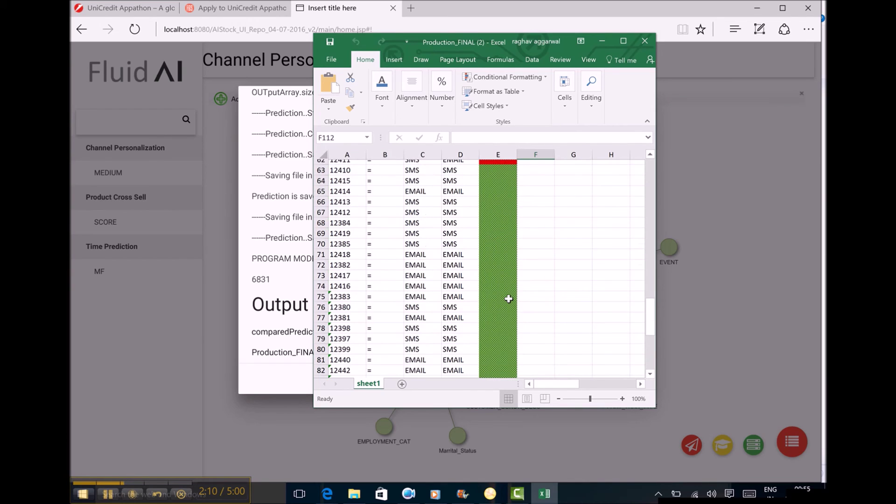
scroll(508, 299, "down", 14)
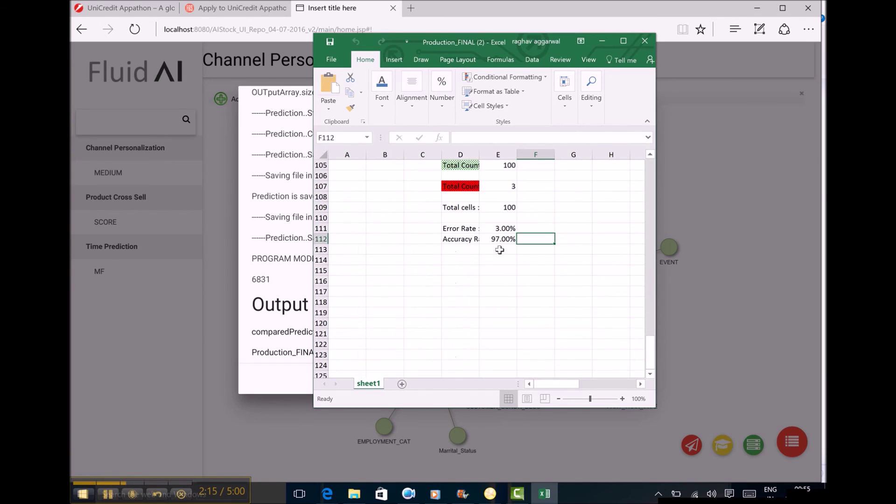